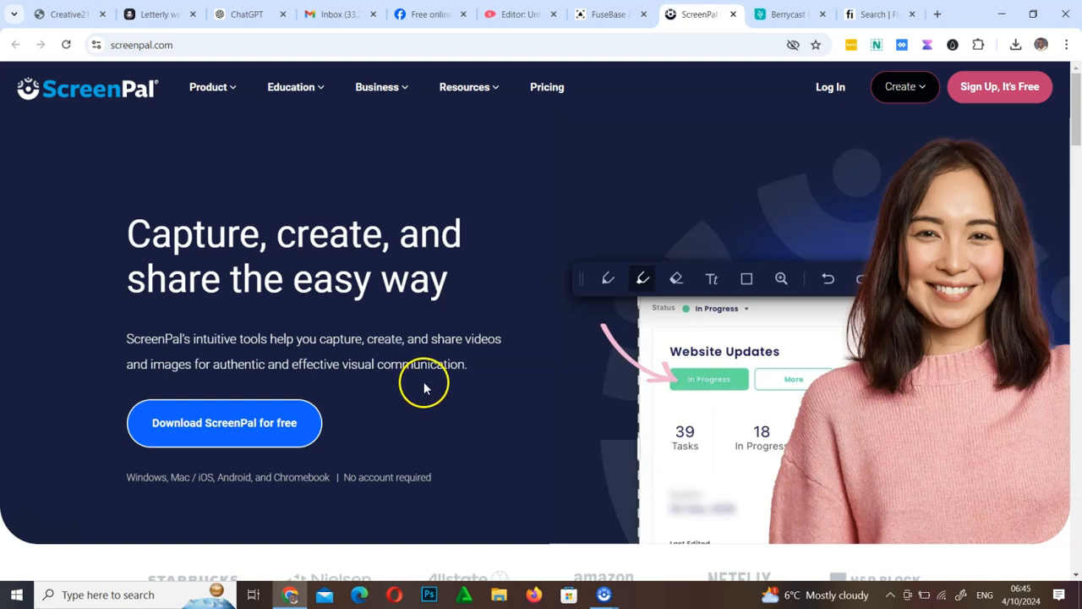
Step: Search Windows for the Snipping Tool app and open it
left_click(127, 596)
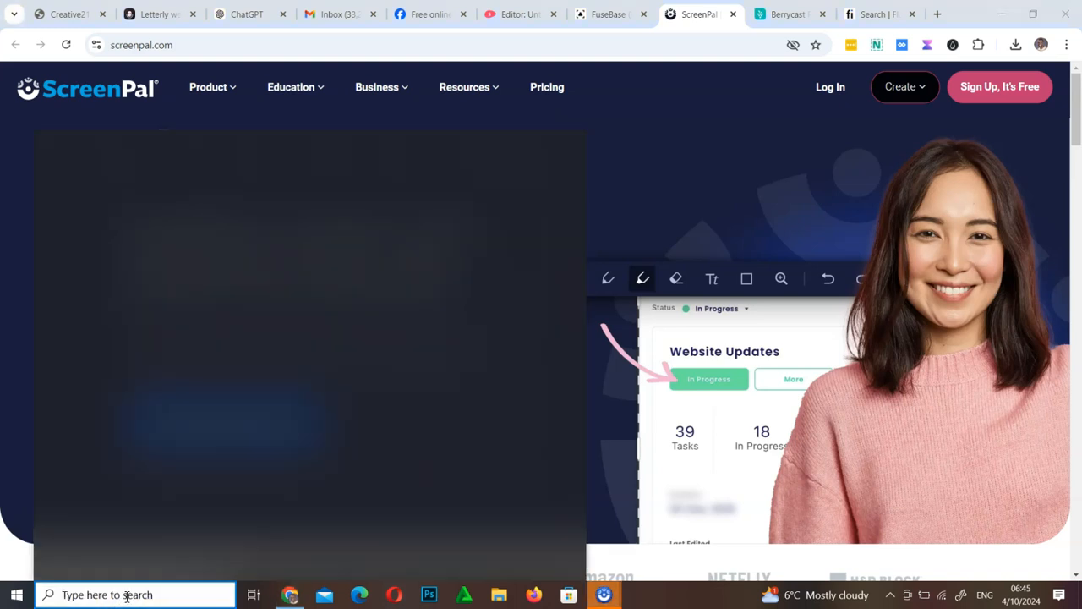
type("Snb")
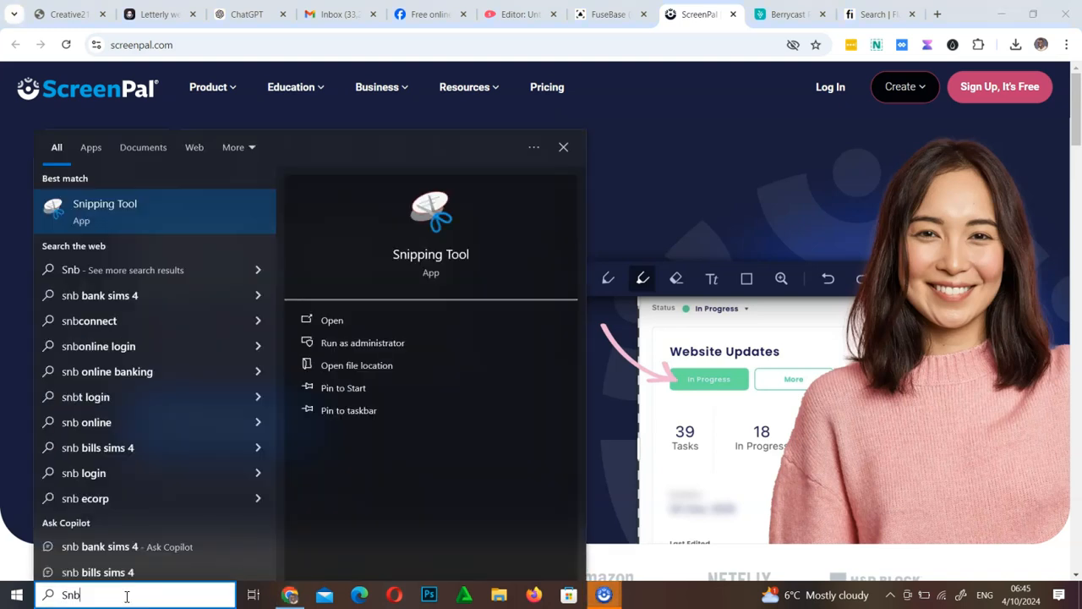
type("n")
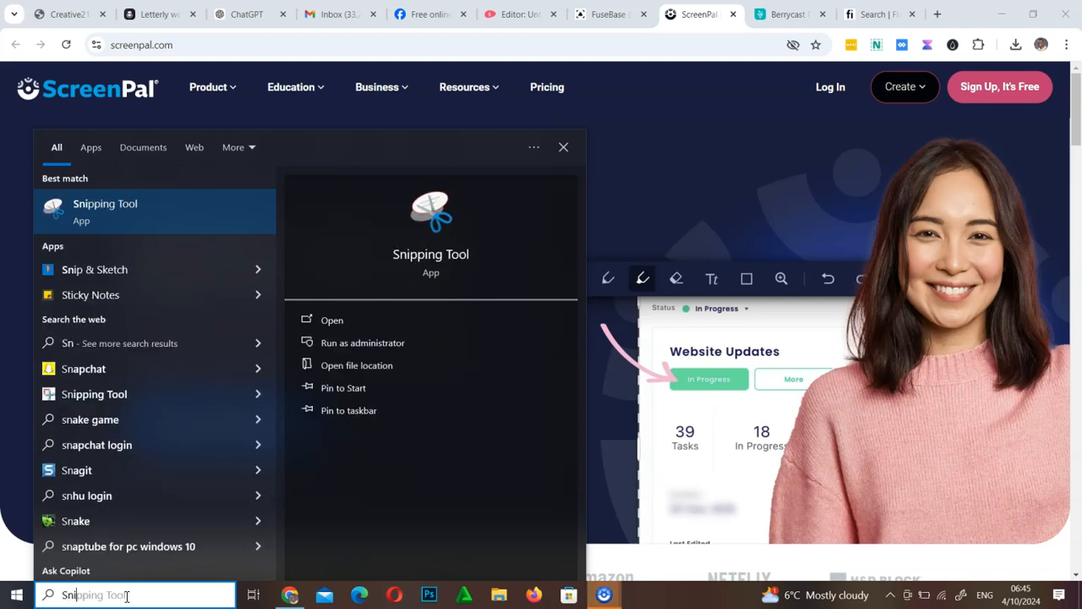
type("i")
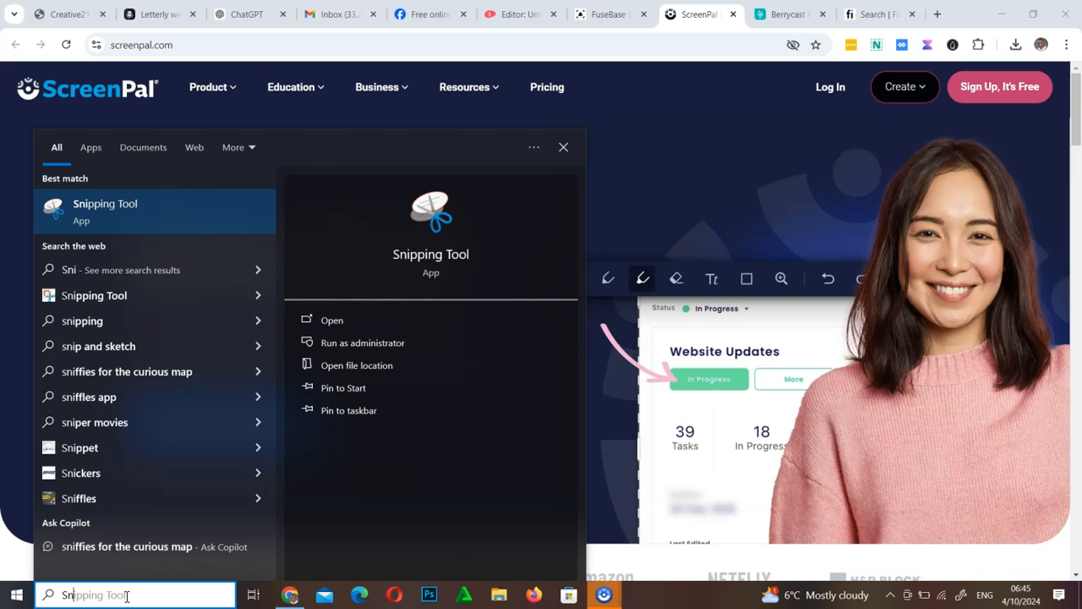
key("BackSpace")
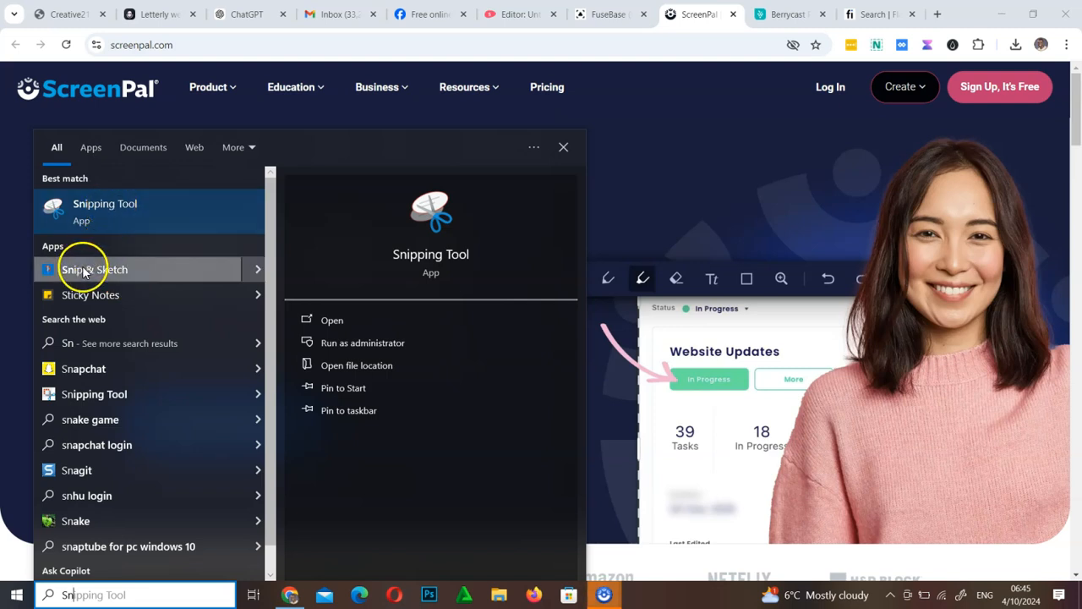
left_click(103, 224)
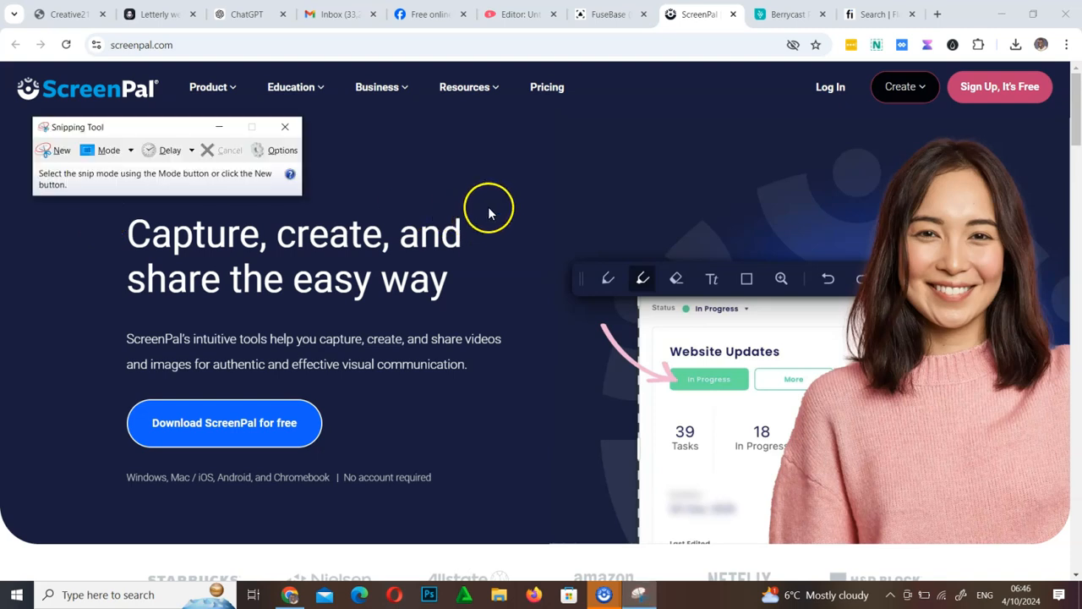
Step: Move the Snipping Tool window and capture a new rectangular snip of the page's upper-left area
left_click_drag(188, 133, 511, 110)
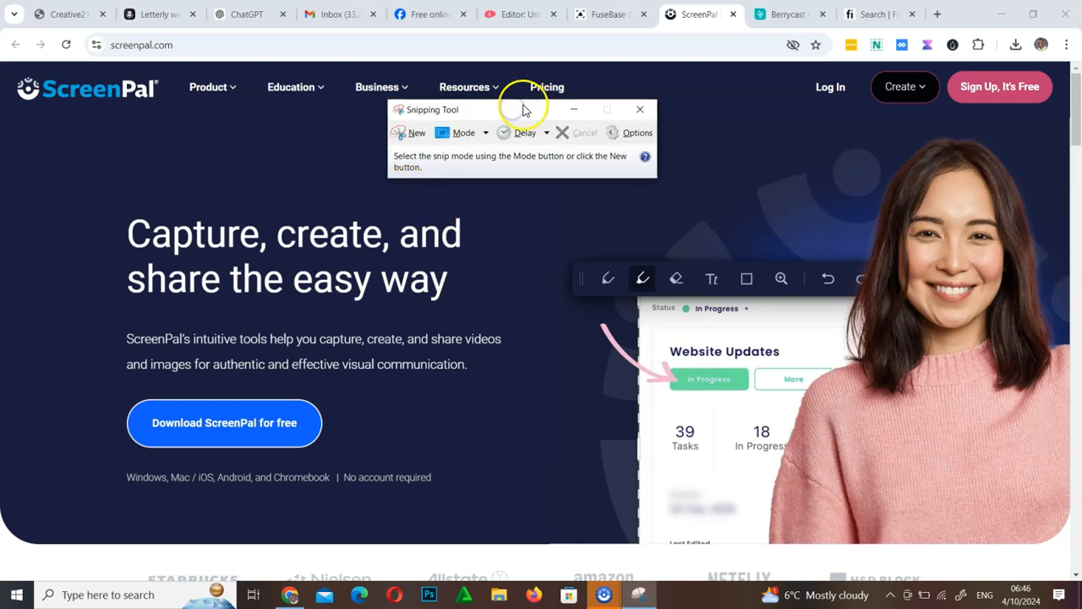
left_click(486, 133)
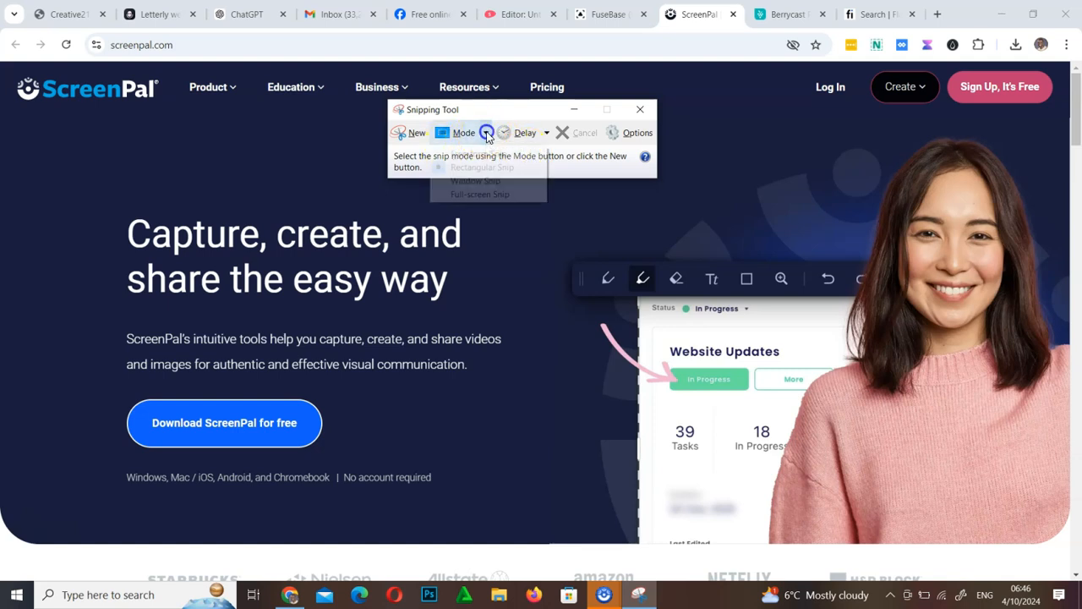
left_click(487, 133)
left_click(486, 133)
left_click(486, 133)
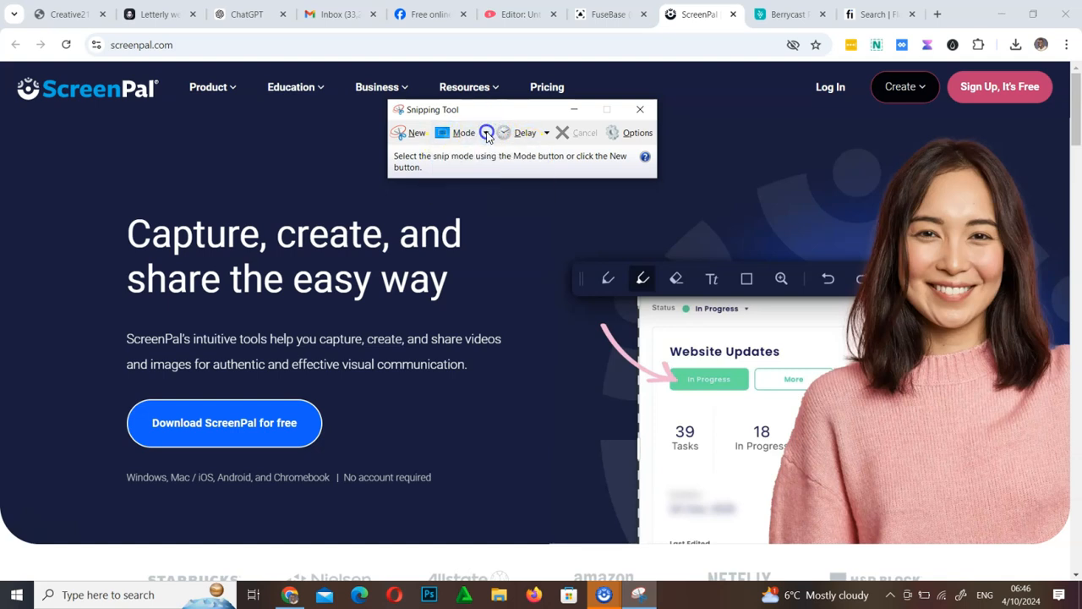
left_click(406, 135)
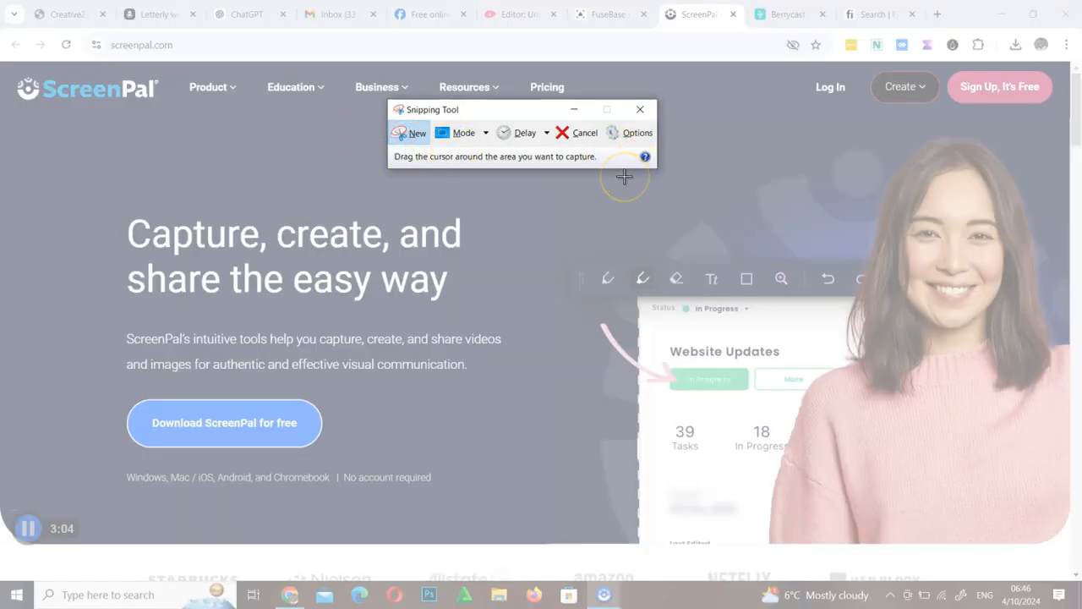
left_click_drag(11, 75, 662, 476)
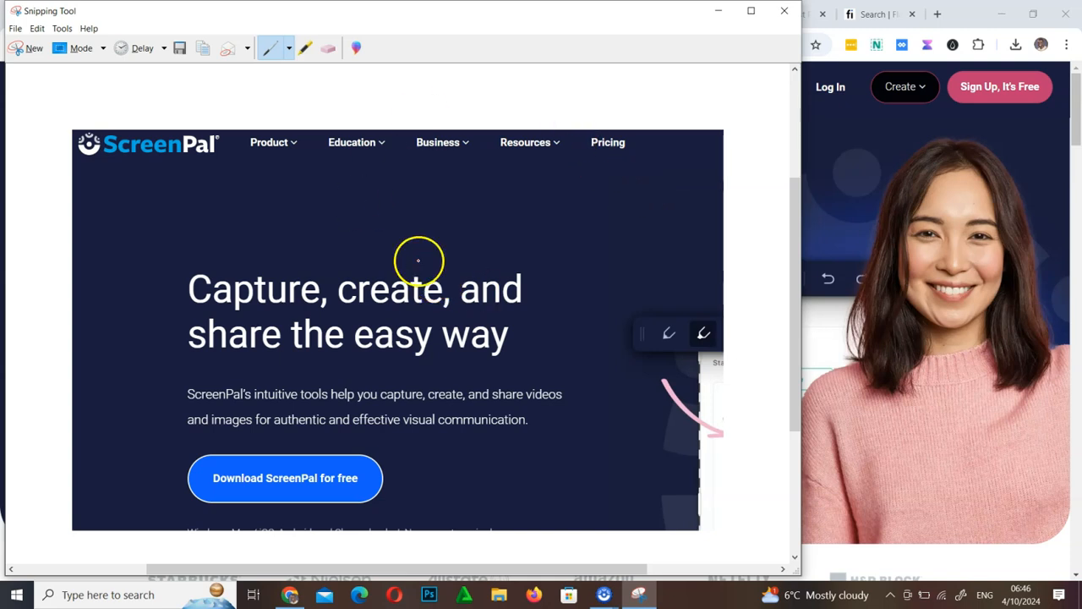
Step: Draw red pen marks on the snip: circle the headline, write a note with an arrow, underline Business
mouse_move(273, 258)
left_mouse_down()
mouse_move(173, 254)
mouse_move(177, 343)
mouse_move(364, 366)
mouse_move(561, 362)
left_mouse_up()
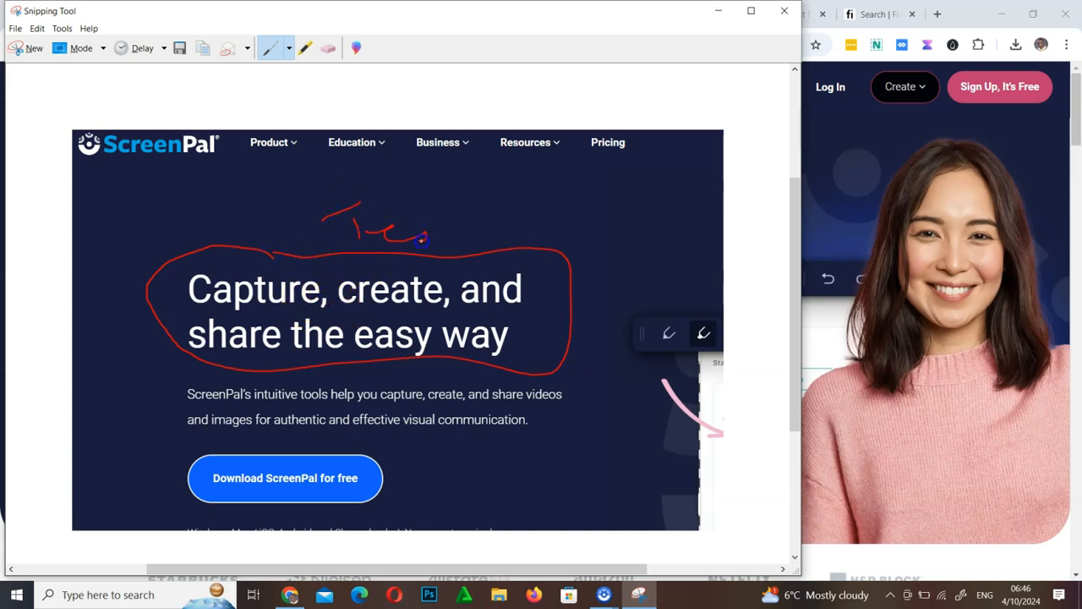
left_click_drag(437, 241, 460, 209)
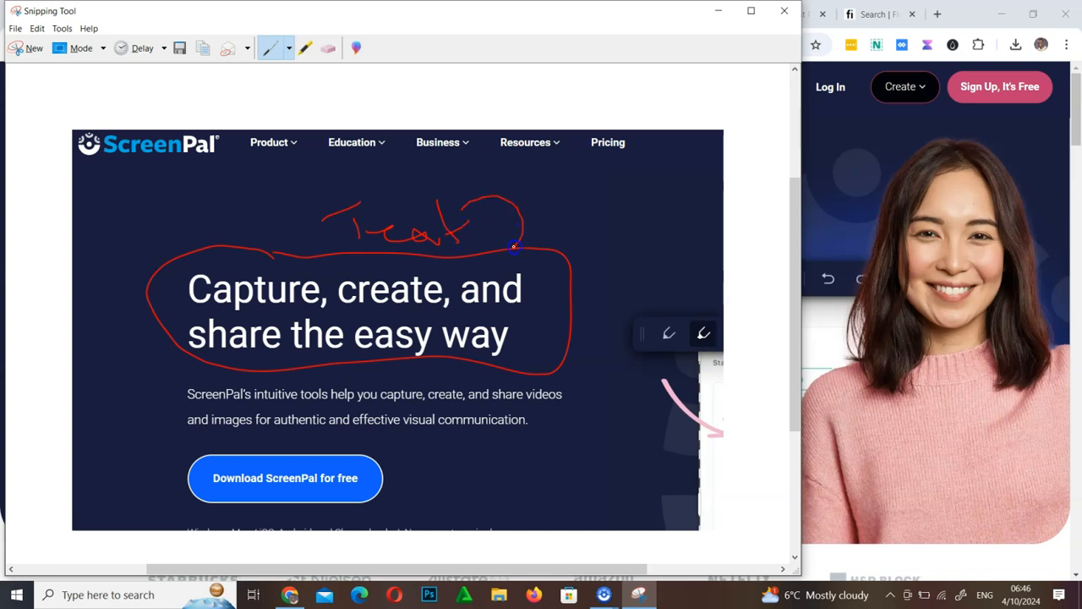
left_click_drag(546, 241, 506, 237)
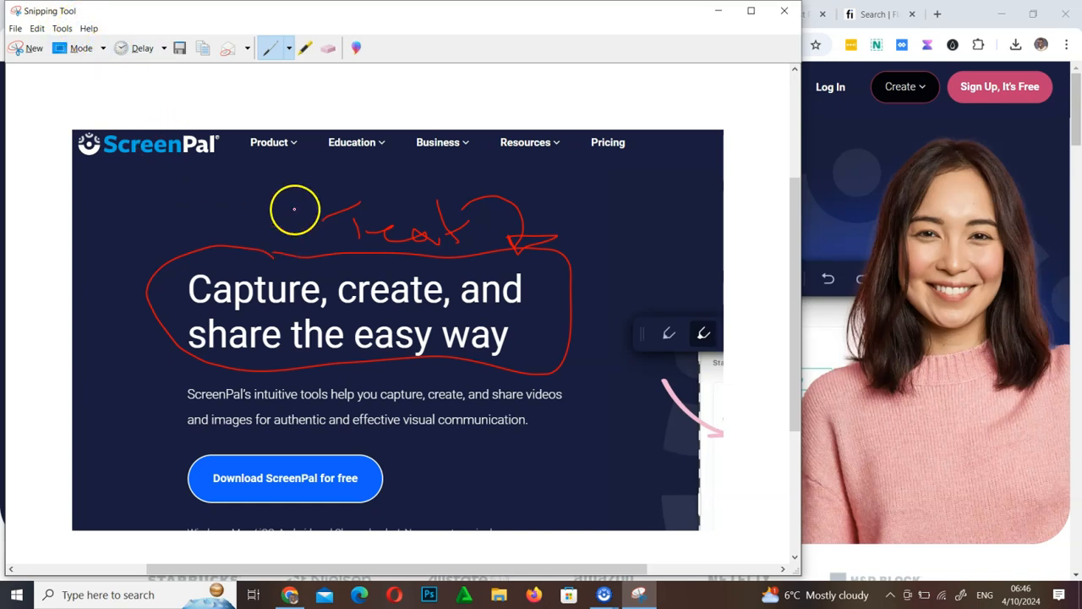
left_click_drag(404, 145, 406, 168)
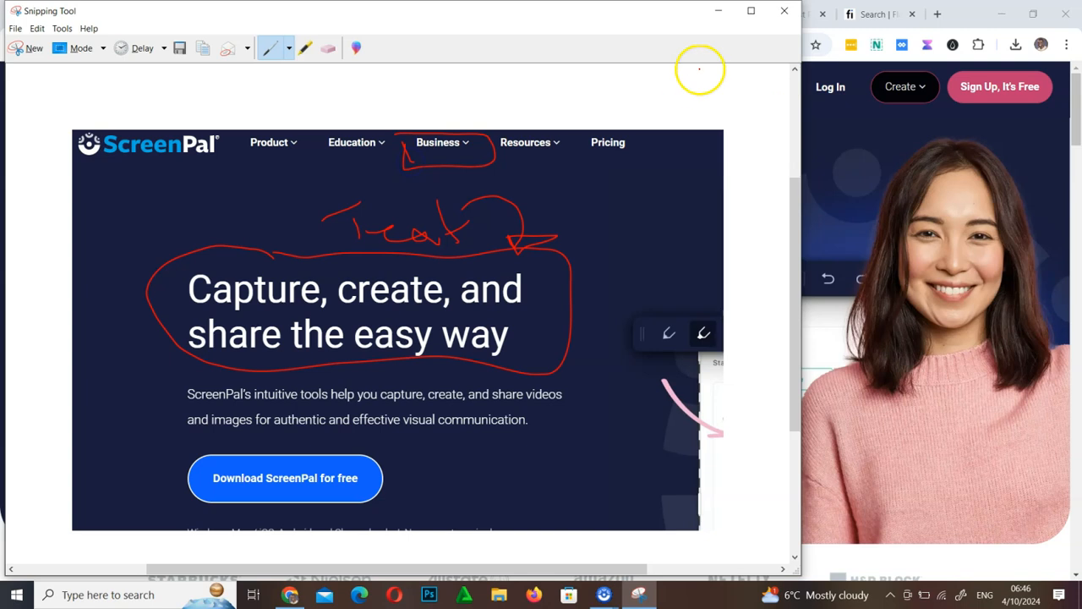
Step: Close the Snipping Tool without saving the snip
left_click(786, 15)
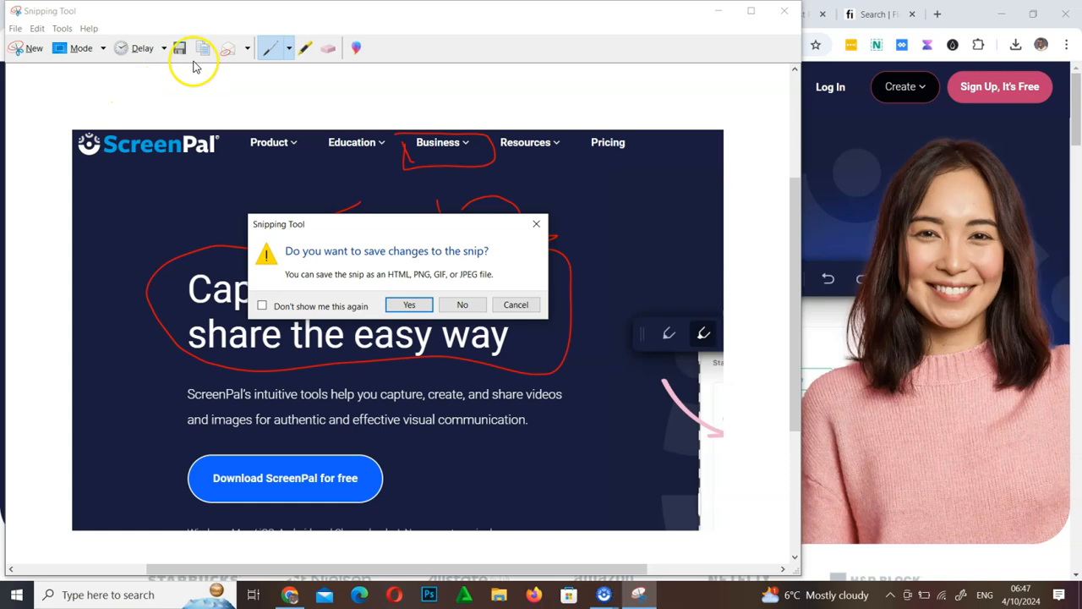
left_click(462, 309)
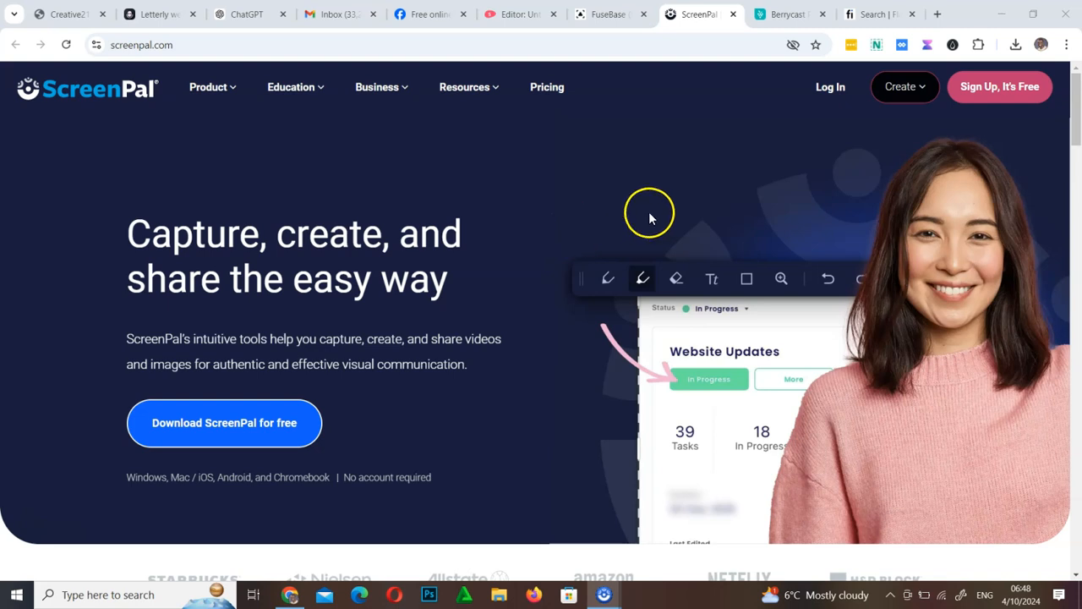
Step: Capture a selected area of the page with the Nimble Capture extension and open it for editing
left_click(877, 44)
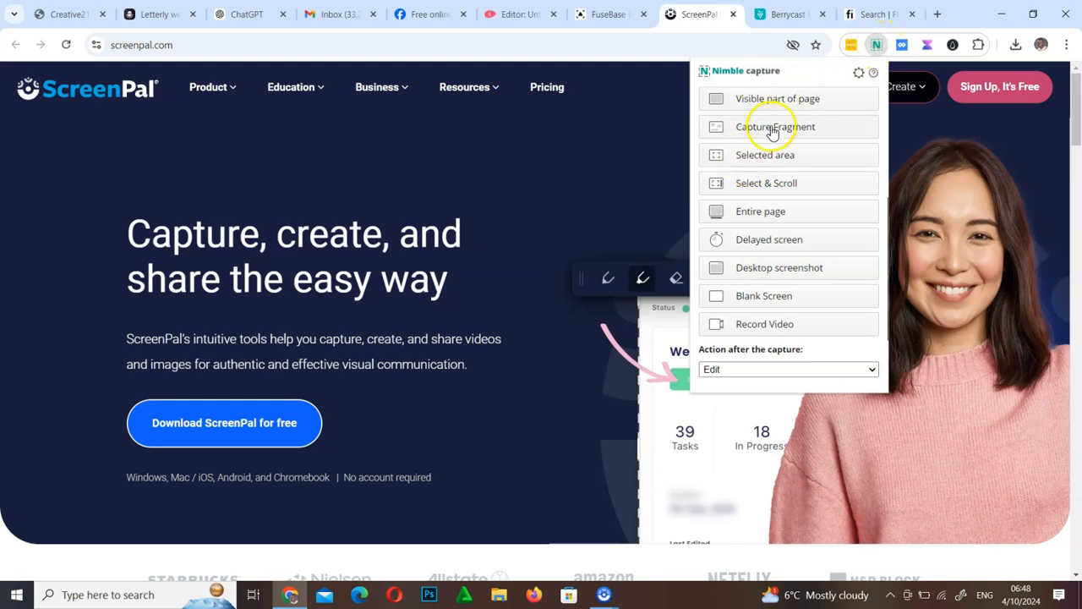
left_click(771, 155)
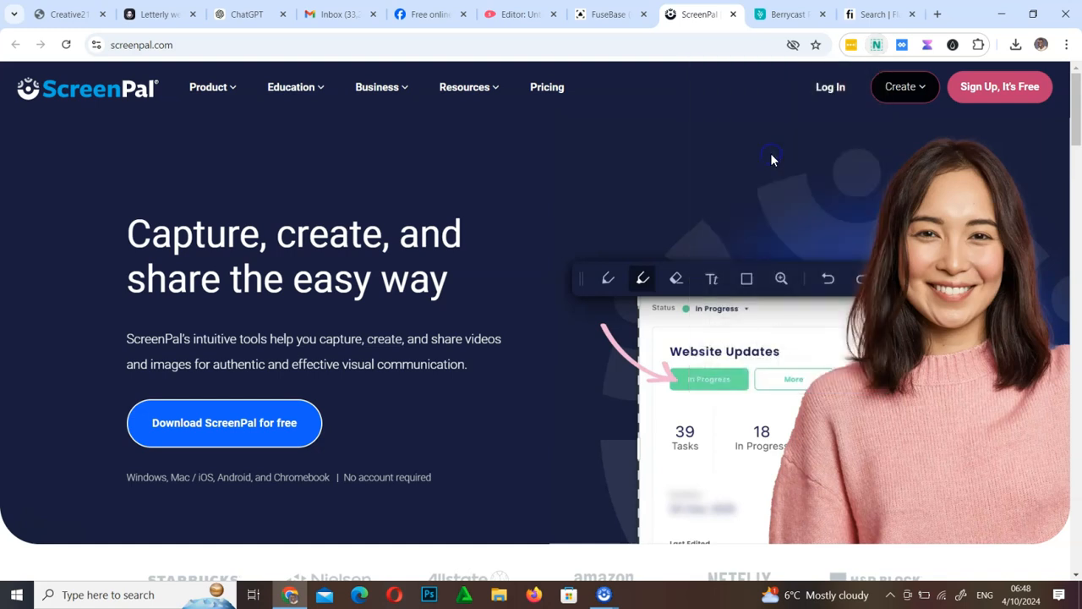
left_click_drag(12, 73, 978, 505)
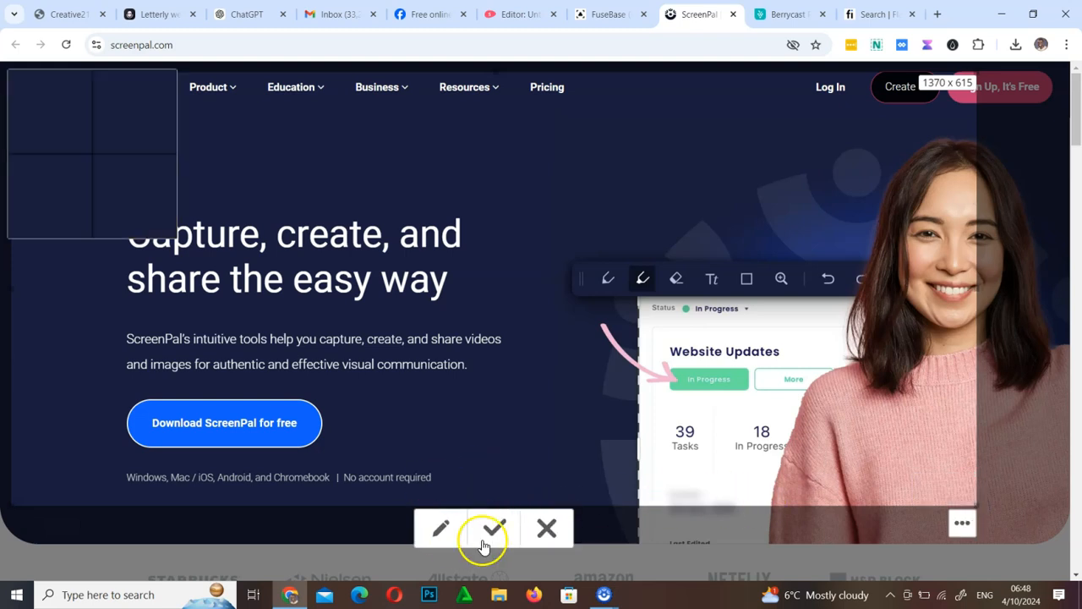
left_click(437, 528)
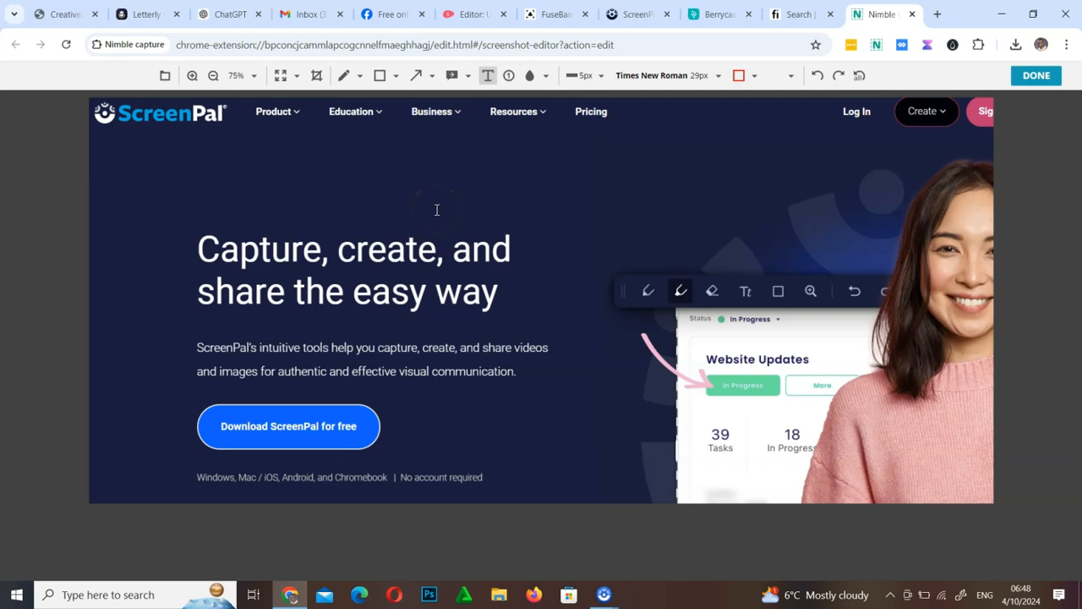
Step: Blur the right-hand navigation items and the download button in the screenshot
left_click(529, 78)
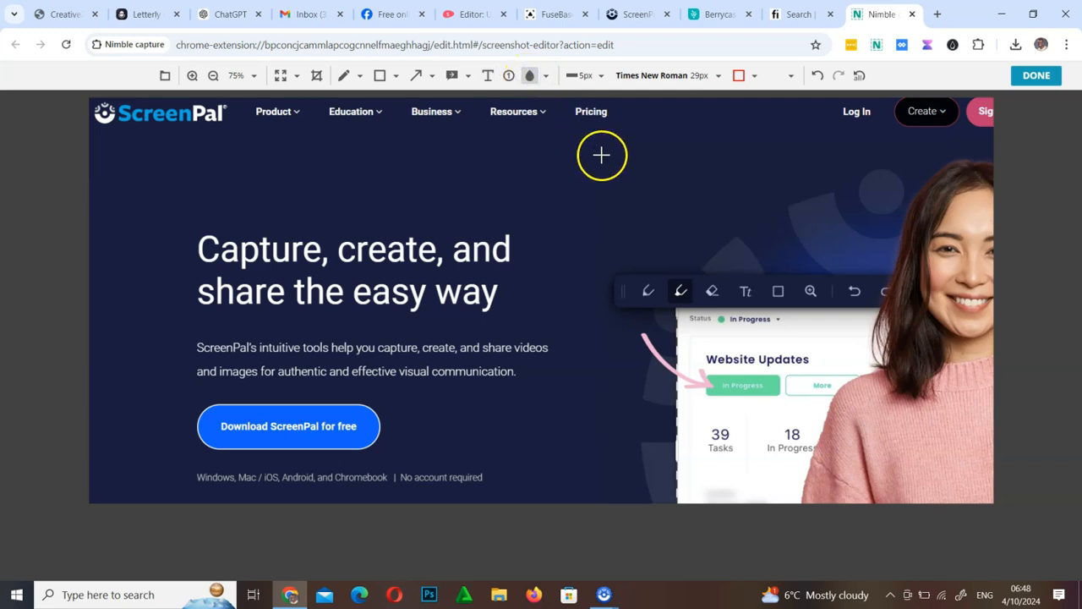
mouse_move(631, 145)
left_mouse_down()
mouse_move(516, 108)
mouse_move(427, 100)
left_mouse_up()
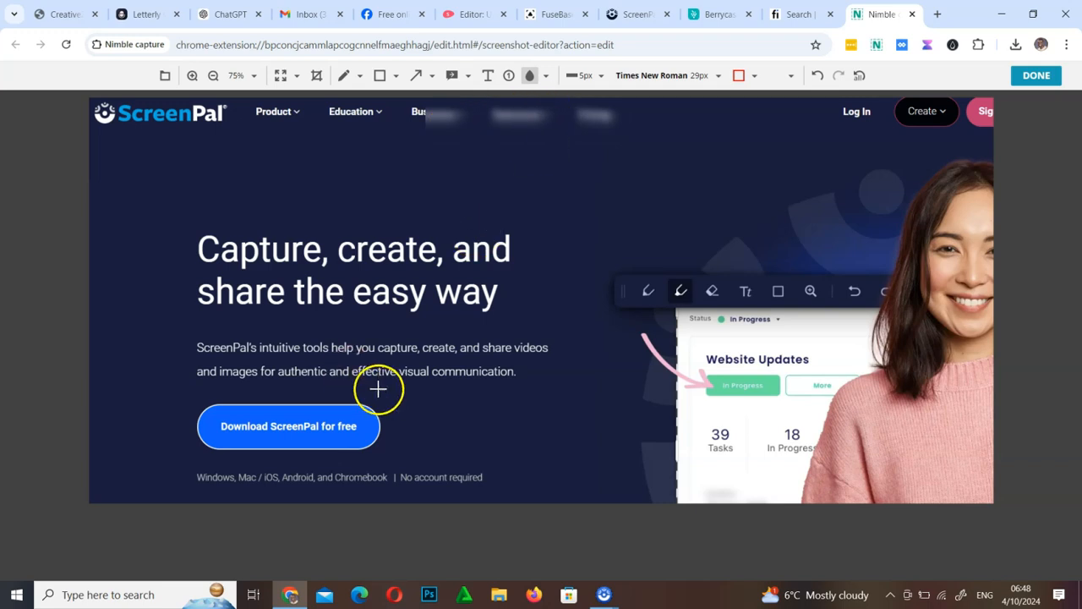
mouse_move(344, 404)
left_mouse_down()
mouse_move(265, 443)
mouse_move(190, 455)
left_mouse_up()
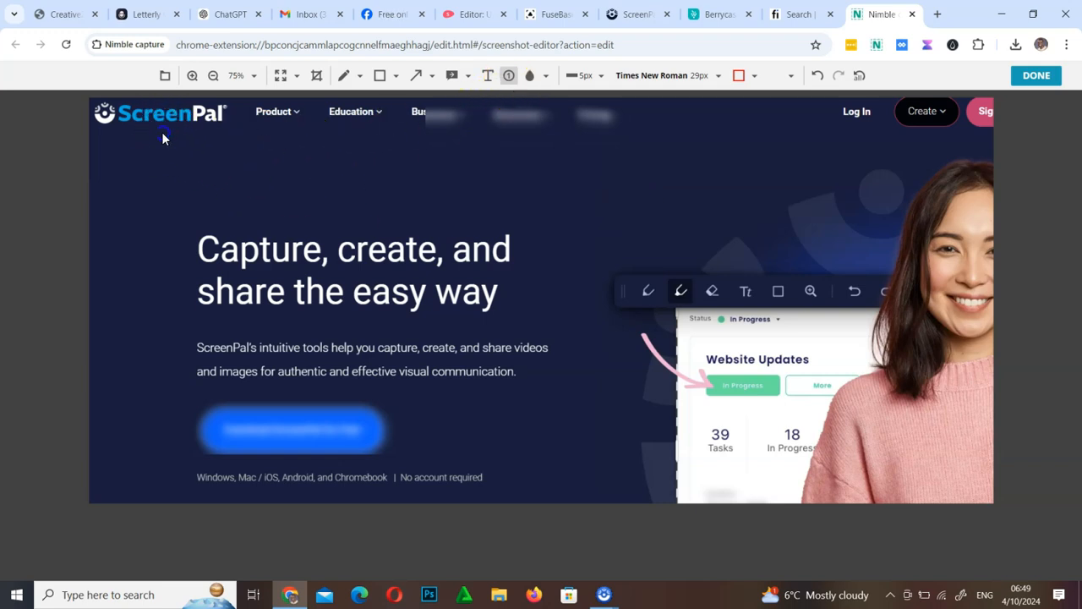
Step: Place numbered markers beside the headline and the woman's face
left_click(190, 245)
left_click(902, 237)
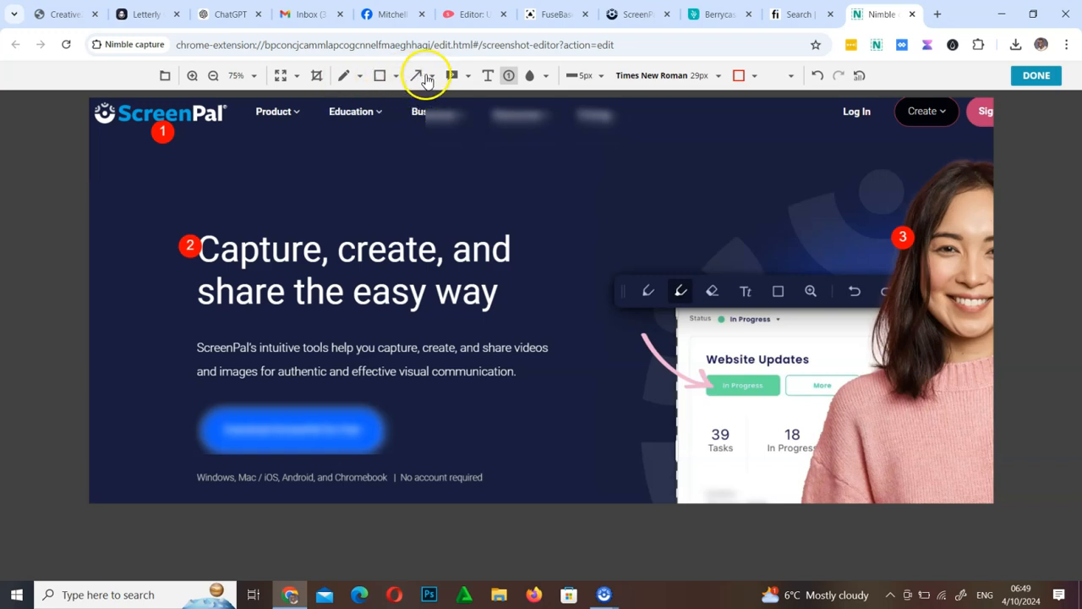
Step: Add the text note 'How do I do this' above the headline, resize its box, and finish editing
left_click(488, 75)
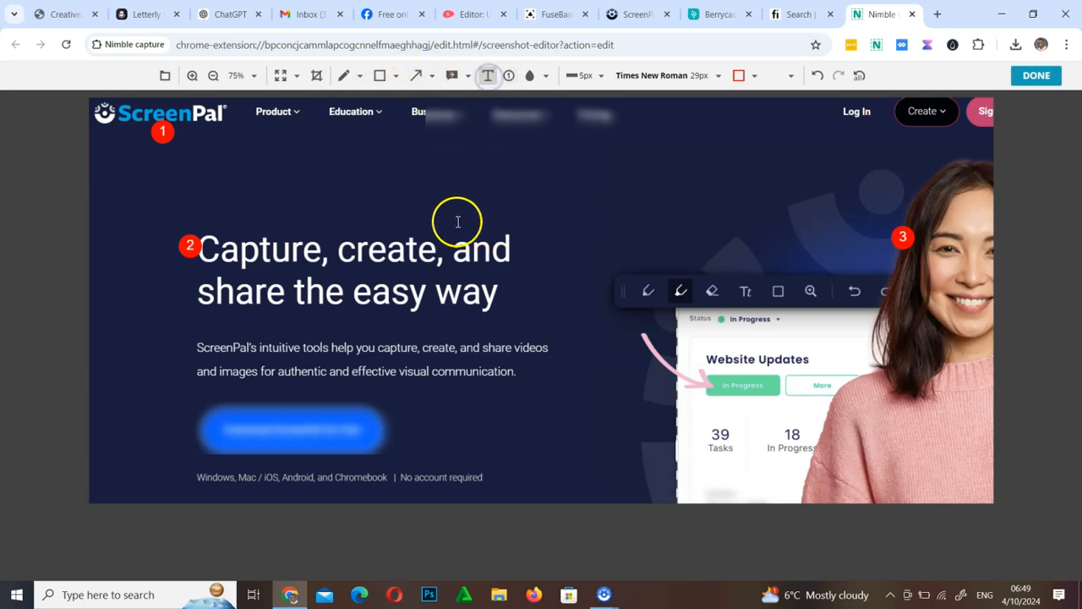
left_click(540, 199)
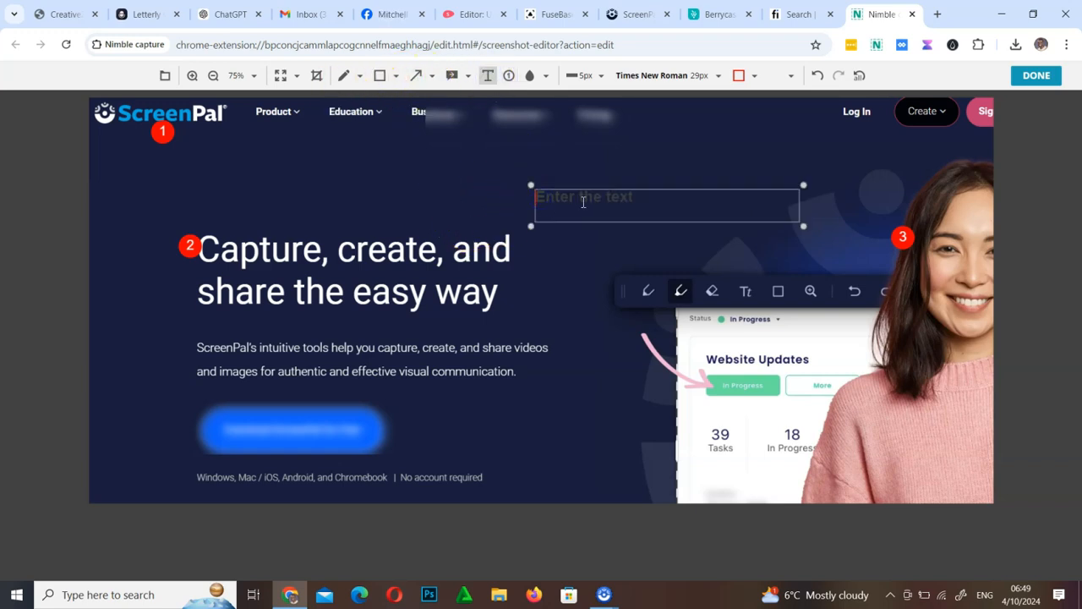
type("How do I do this")
left_click(694, 212)
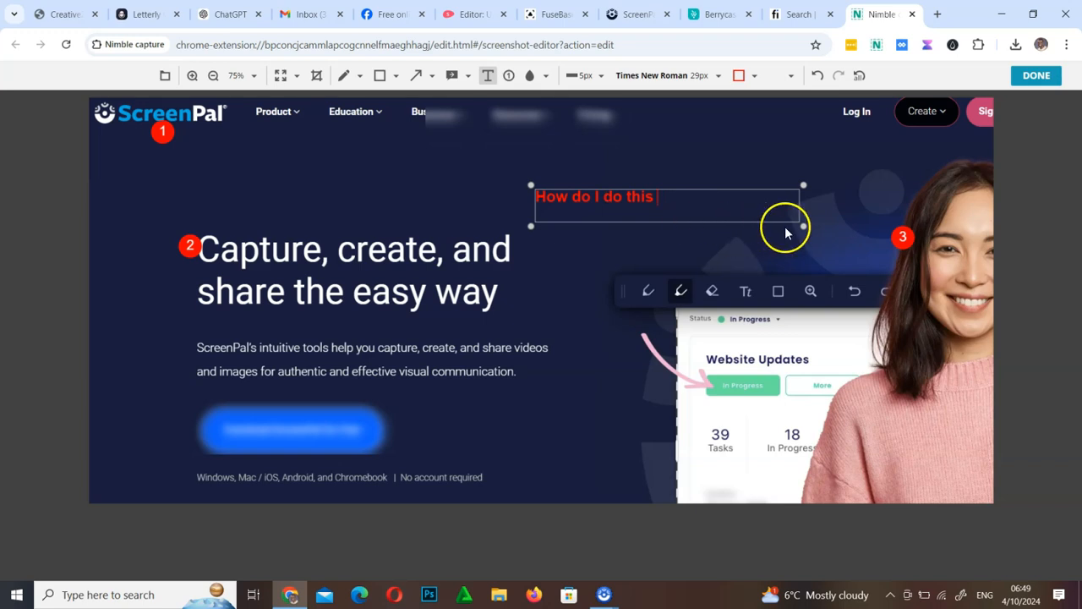
left_click_drag(803, 235, 703, 255)
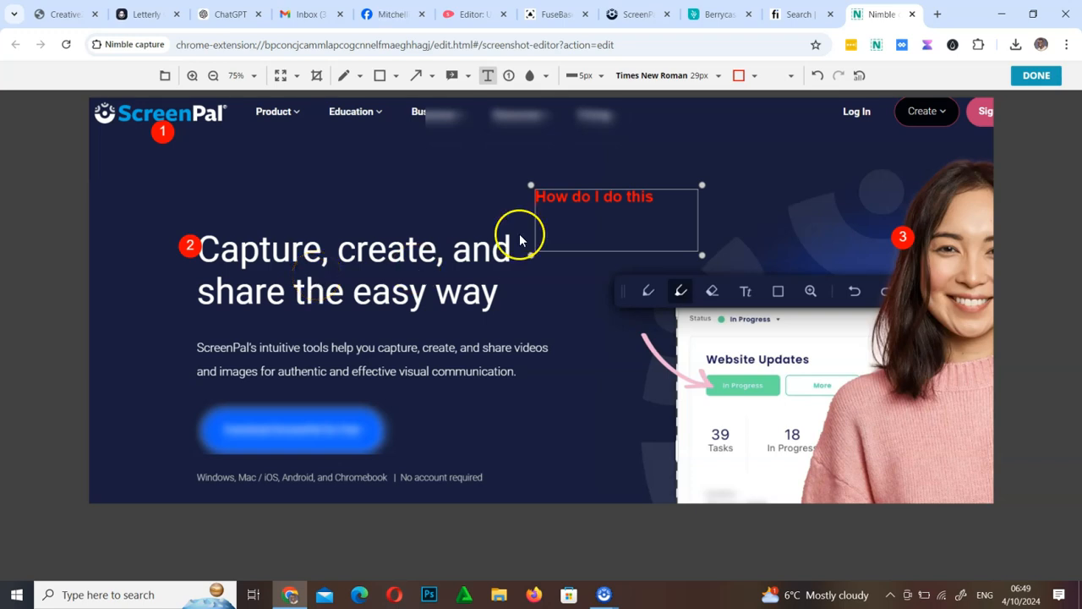
left_click(1036, 81)
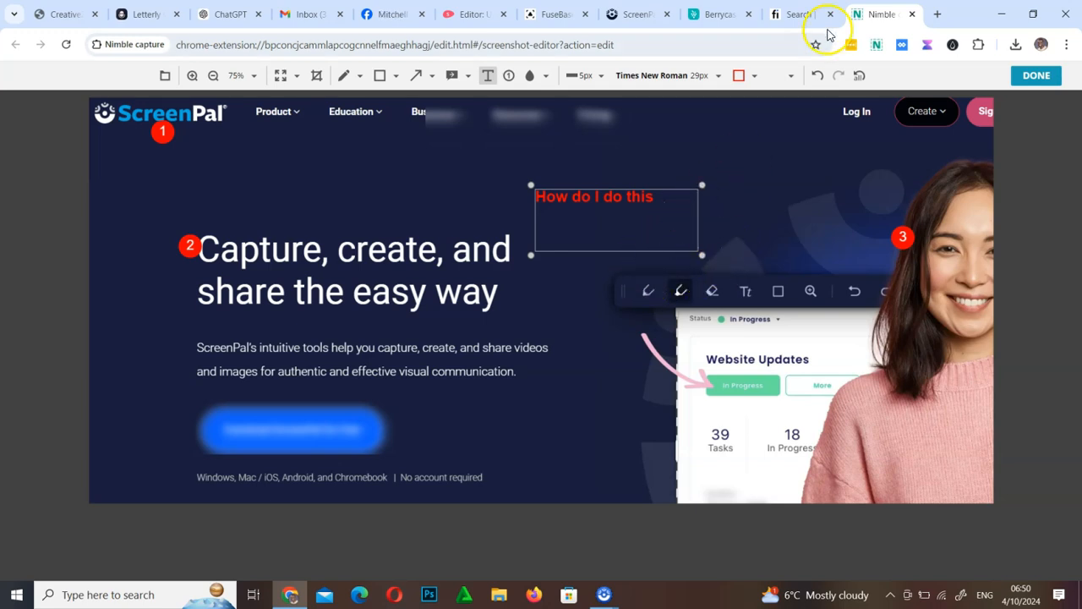
Step: Close the Nimble Capture editor tab, leaving without saving
left_click(913, 15)
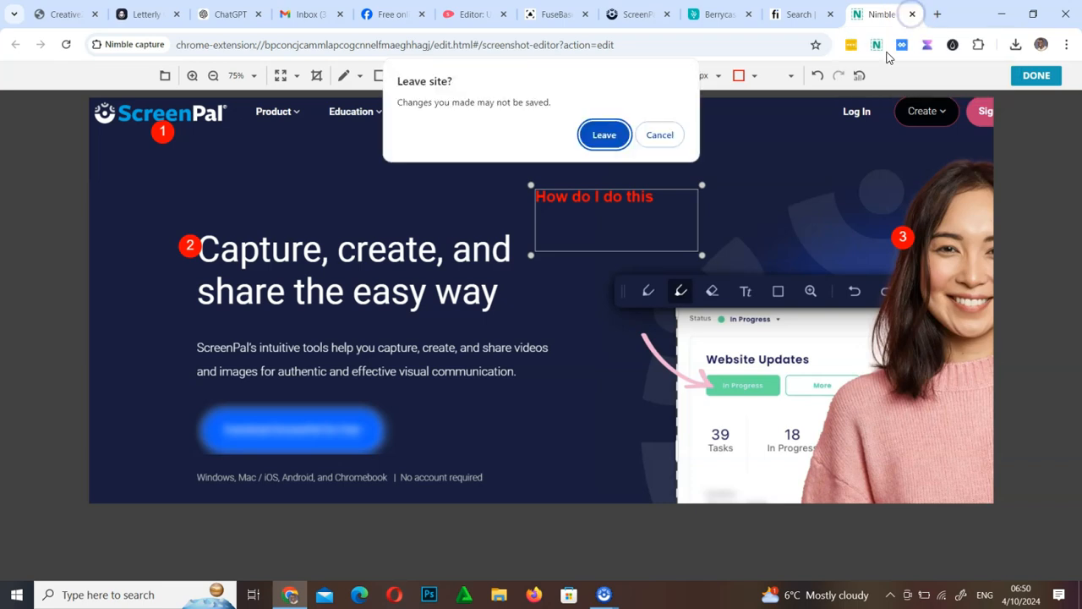
left_click(604, 133)
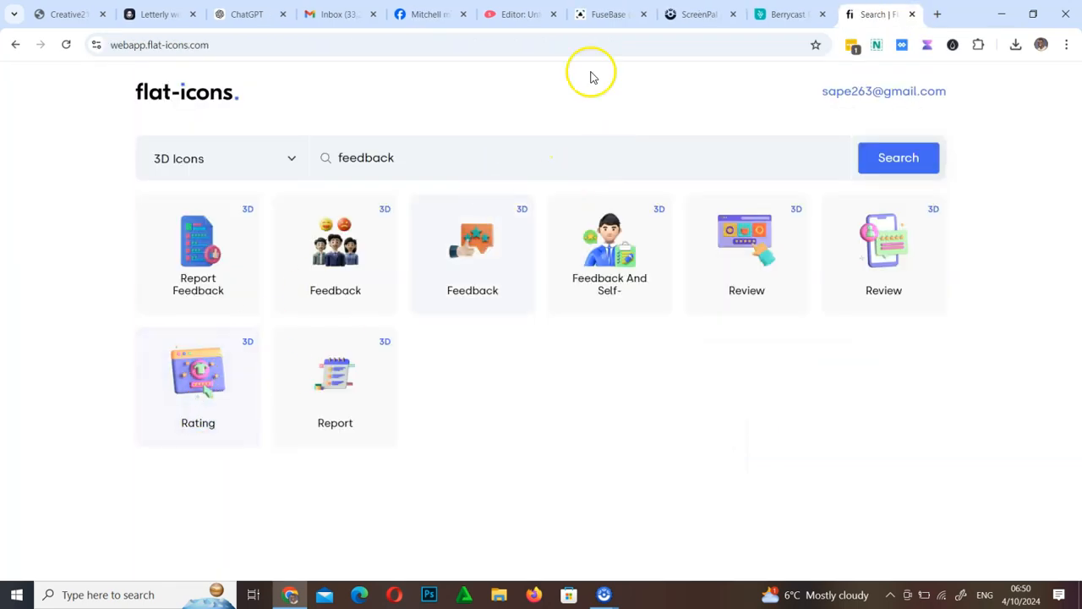
Step: Return to the ScreenPal tab and select the beginning of the headline text
left_click(701, 18)
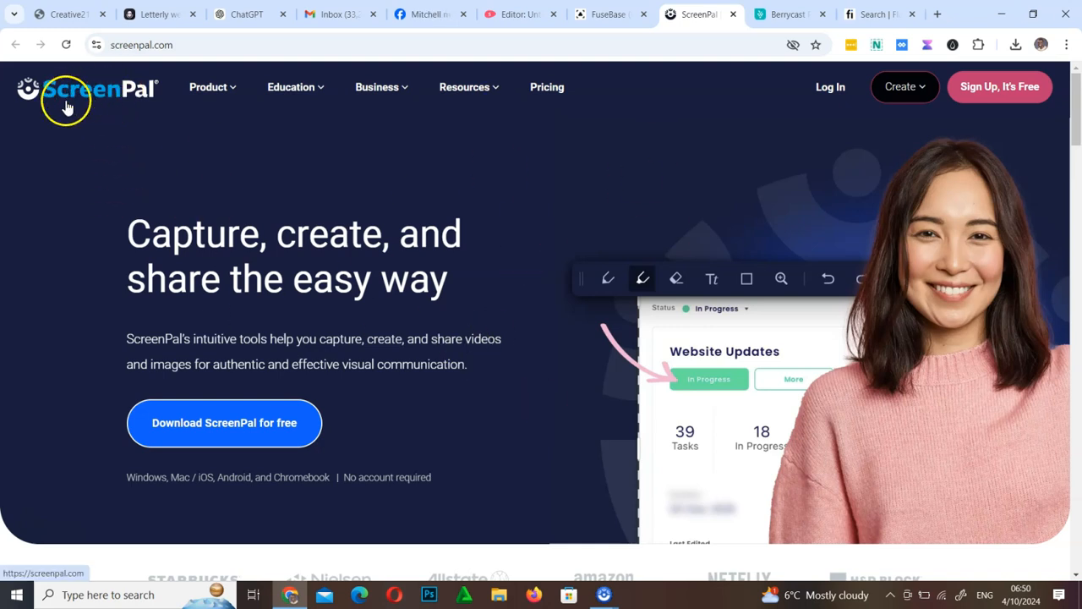
scroll(476, 364, "down", 8)
scroll(475, 364, "up", 8)
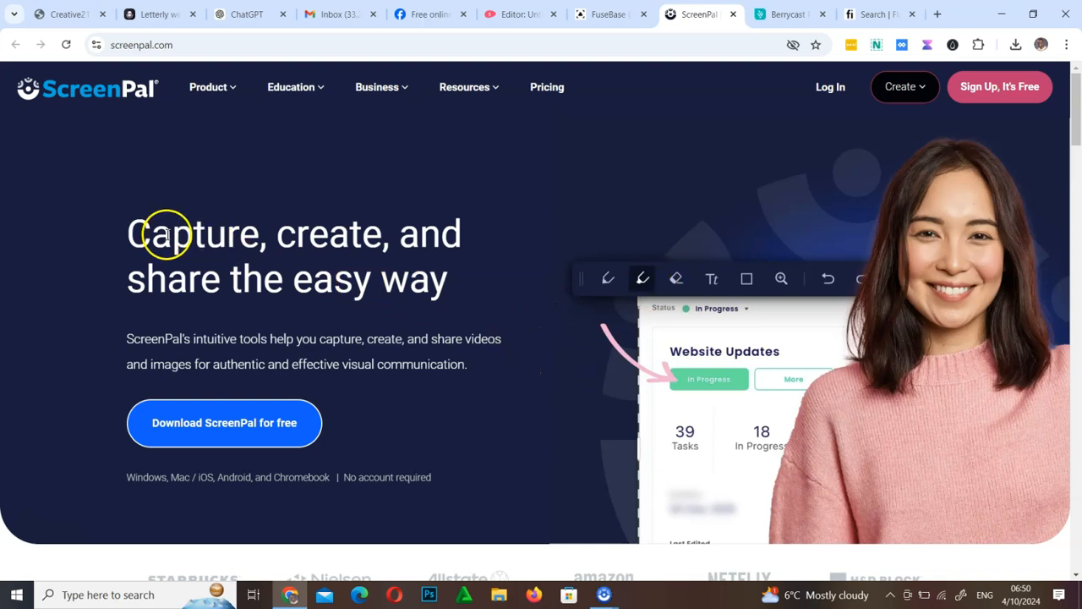
left_click_drag(127, 234, 309, 226)
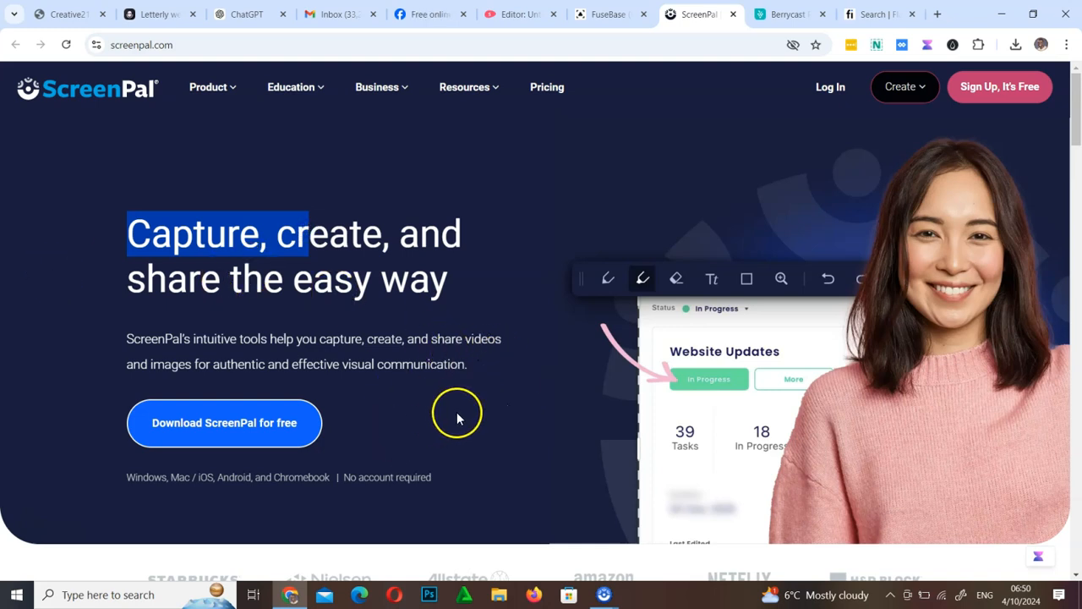
Step: Deselect the headline text on the ScreenPal page
scroll(476, 387, "down", 4)
scroll(446, 387, "up", 4)
left_click(419, 277)
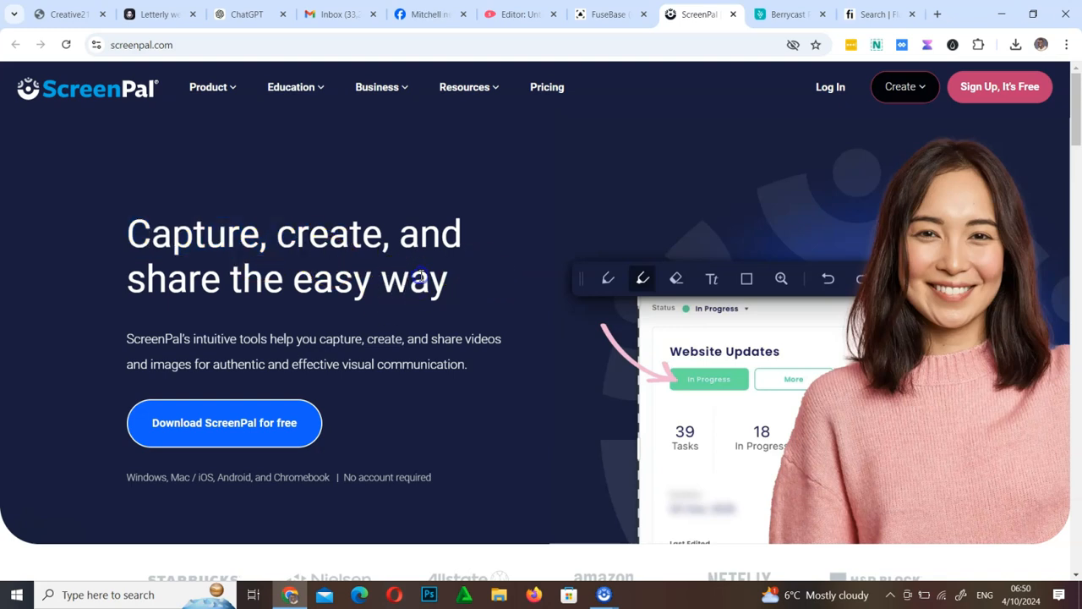
Step: Switch to the Berrycast tab and open the Berrycast home page from its logo
left_click(788, 14)
left_click(446, 388)
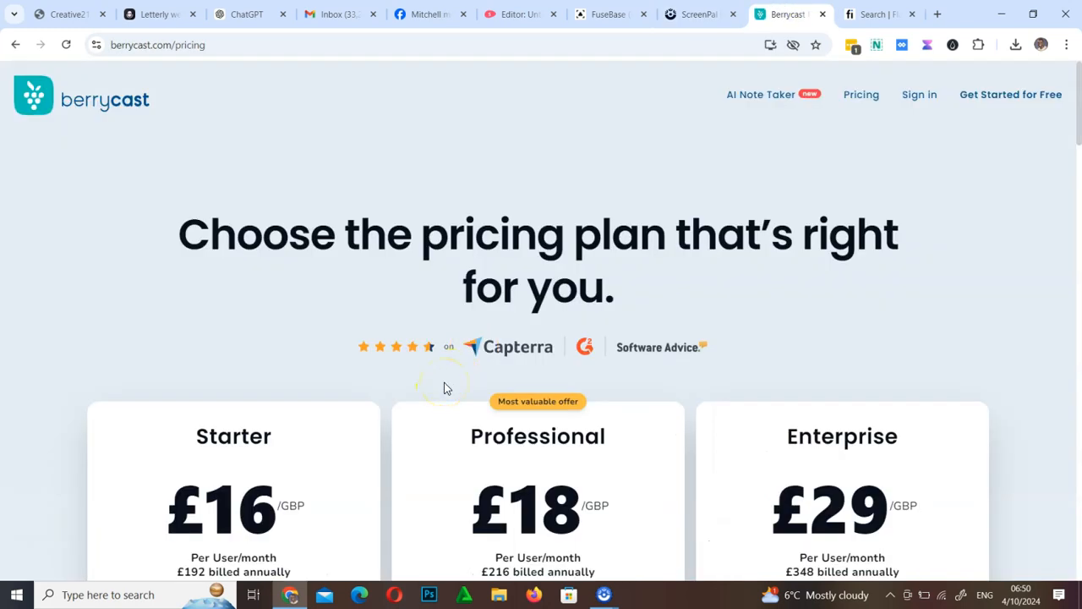
left_click(104, 113)
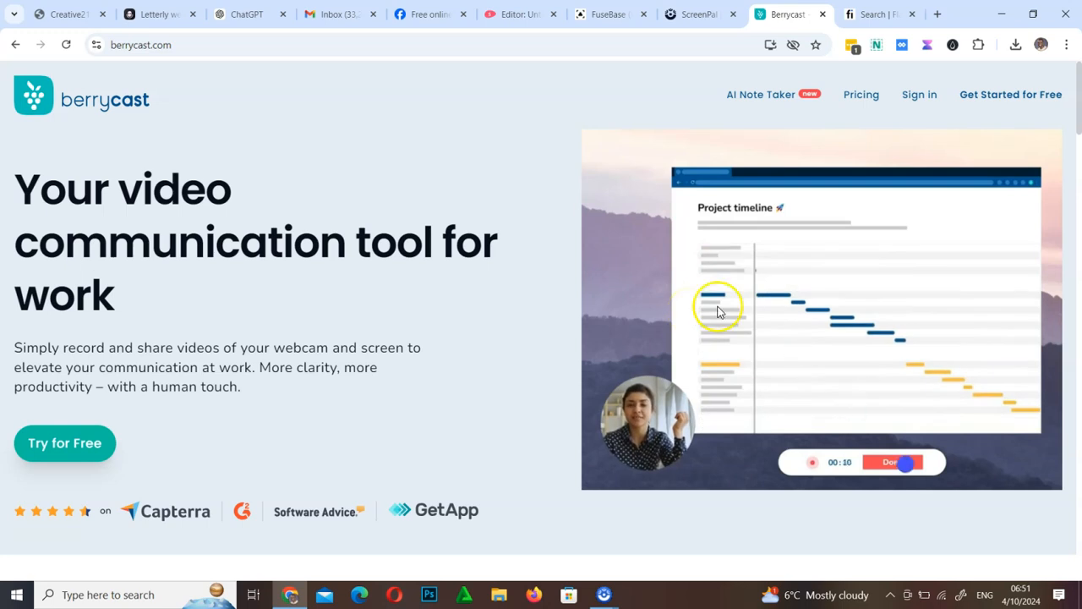
Step: In a new tab, search Google for 'loom screen recorder' and open Loom's screen recorder page
left_click(936, 14)
left_click(525, 51)
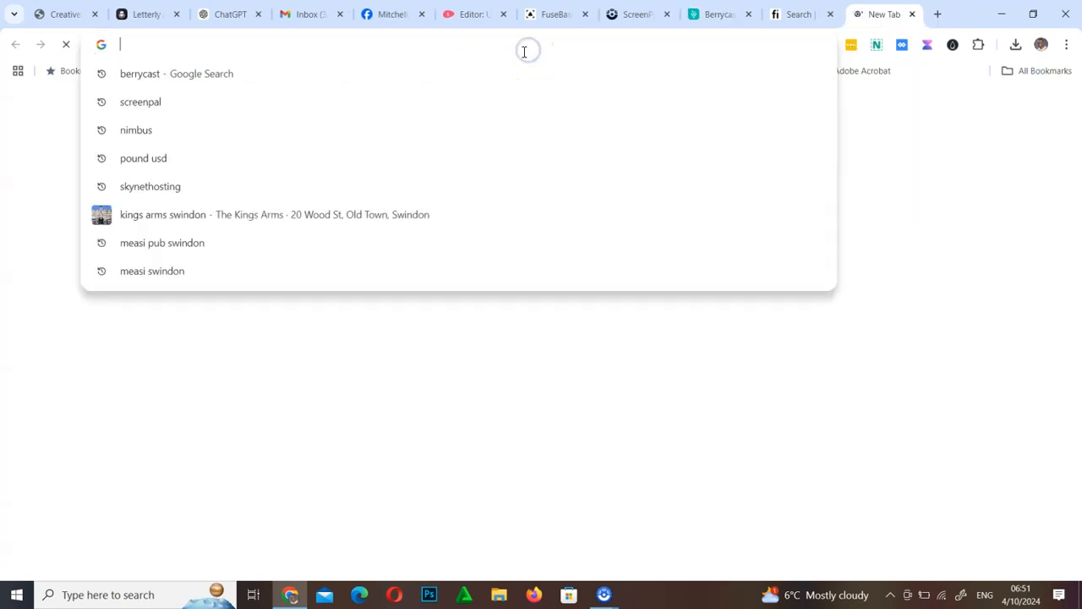
type("loom")
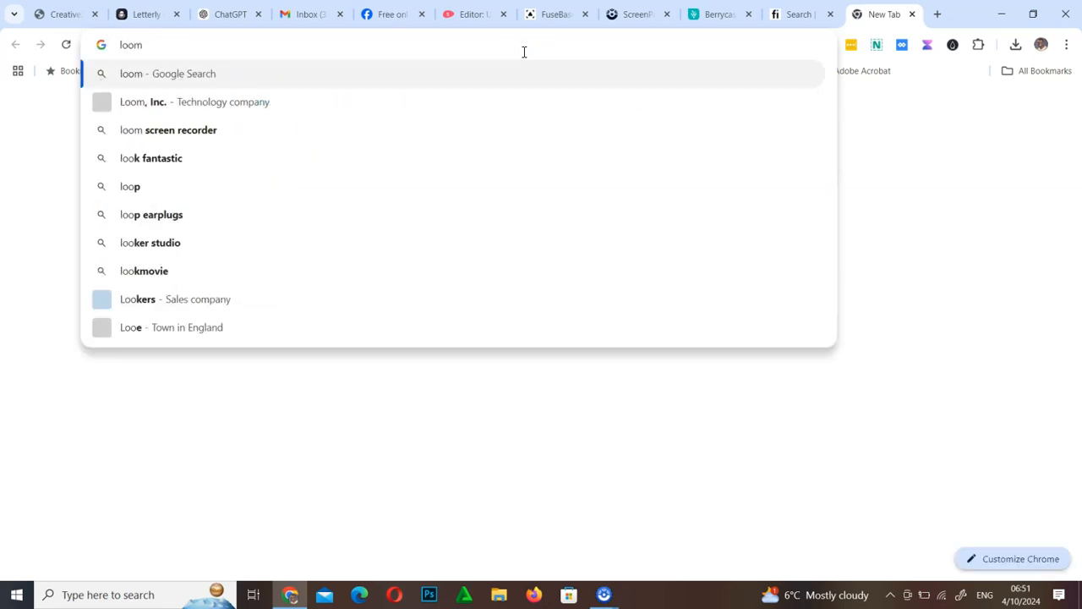
left_click(152, 129)
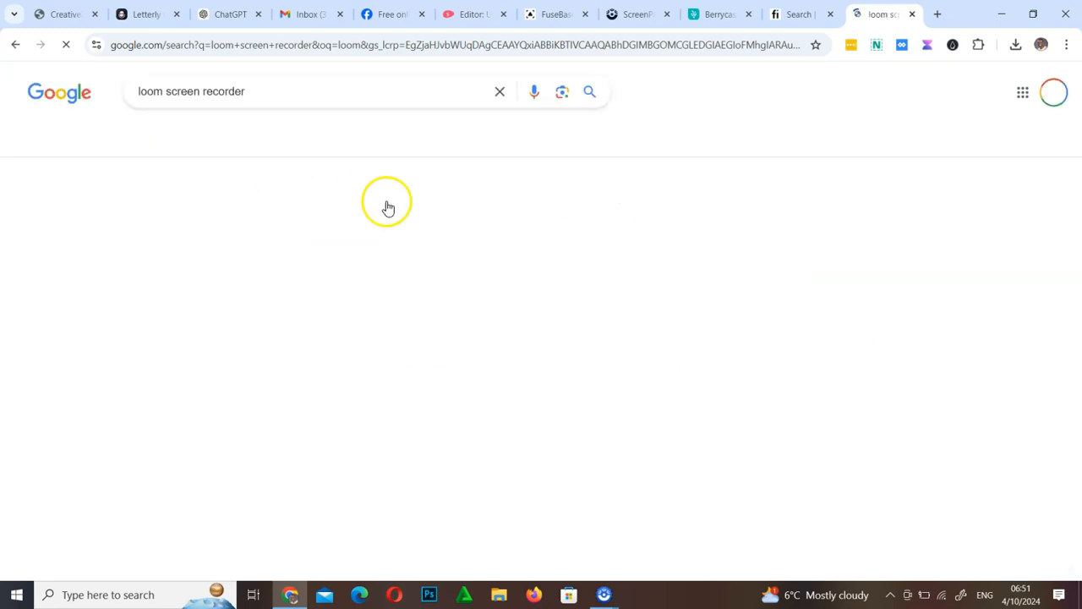
left_click(196, 219)
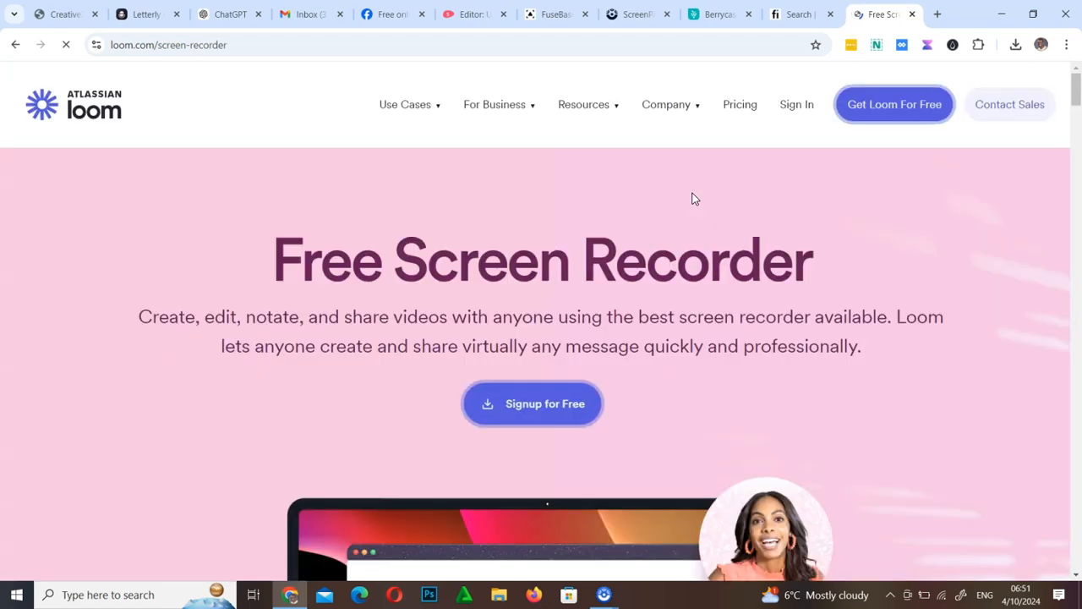
Step: Scroll through the Loom Free Screen Recorder page to review its features
scroll(715, 298, "down", 4)
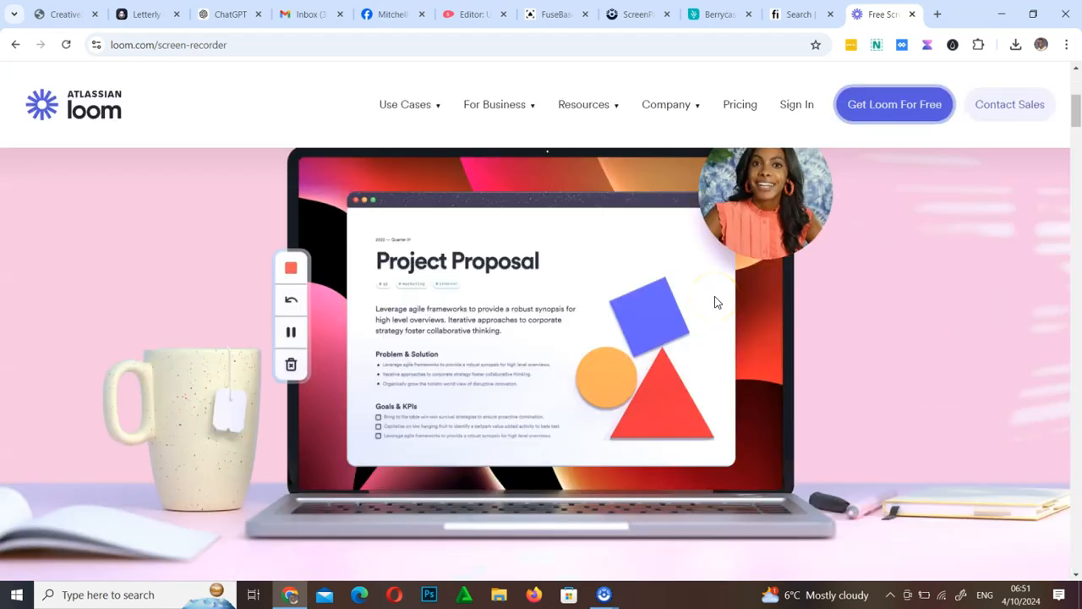
scroll(716, 302, "down", 8)
scroll(715, 302, "down", 4)
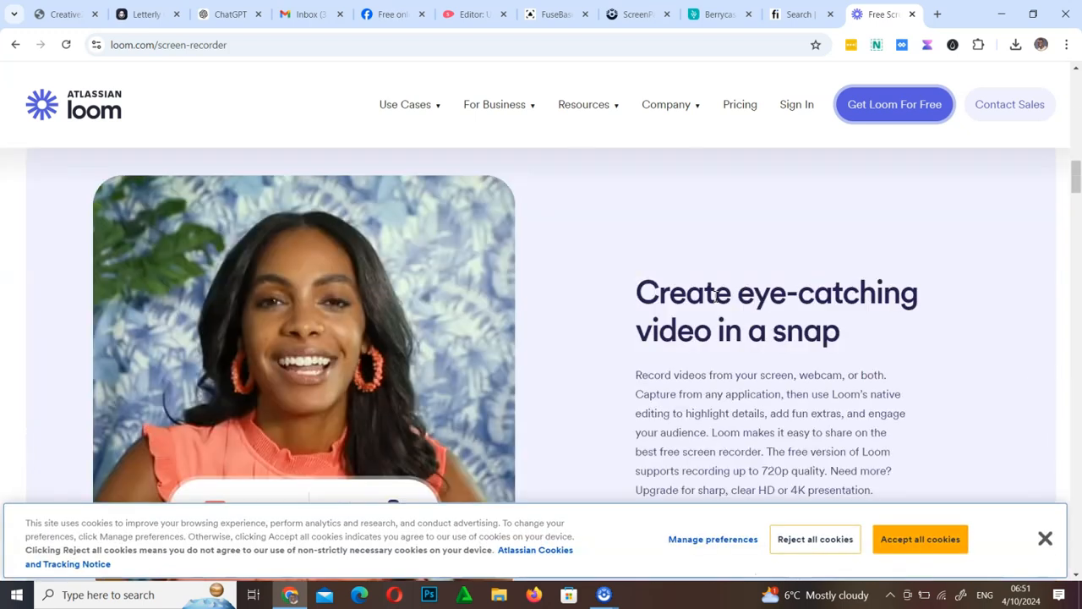
scroll(715, 302, "up", 4)
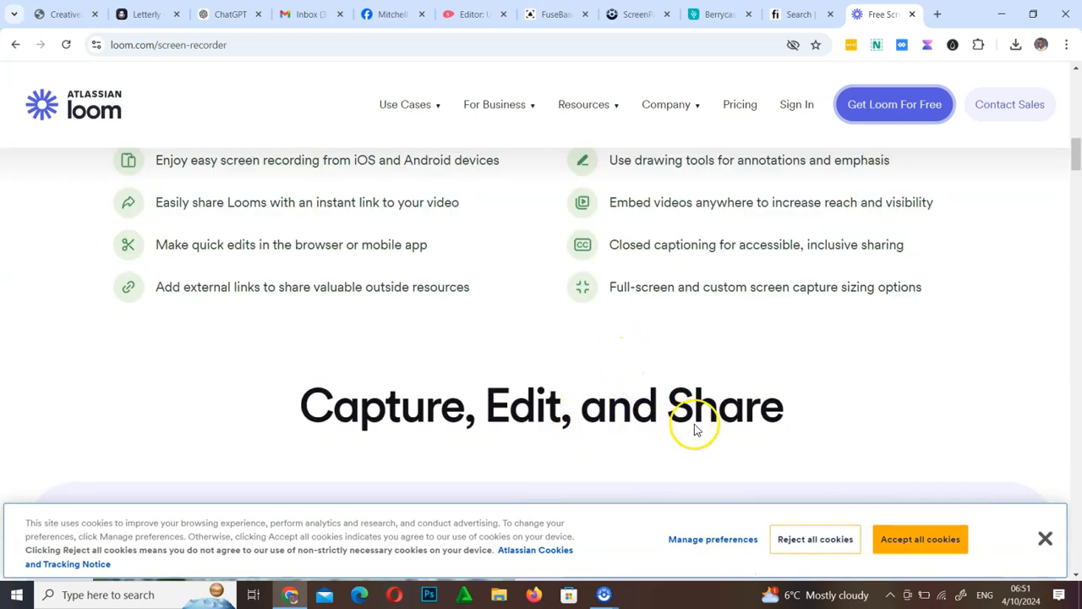
scroll(702, 415, "down", 8)
scroll(703, 422, "down", 4)
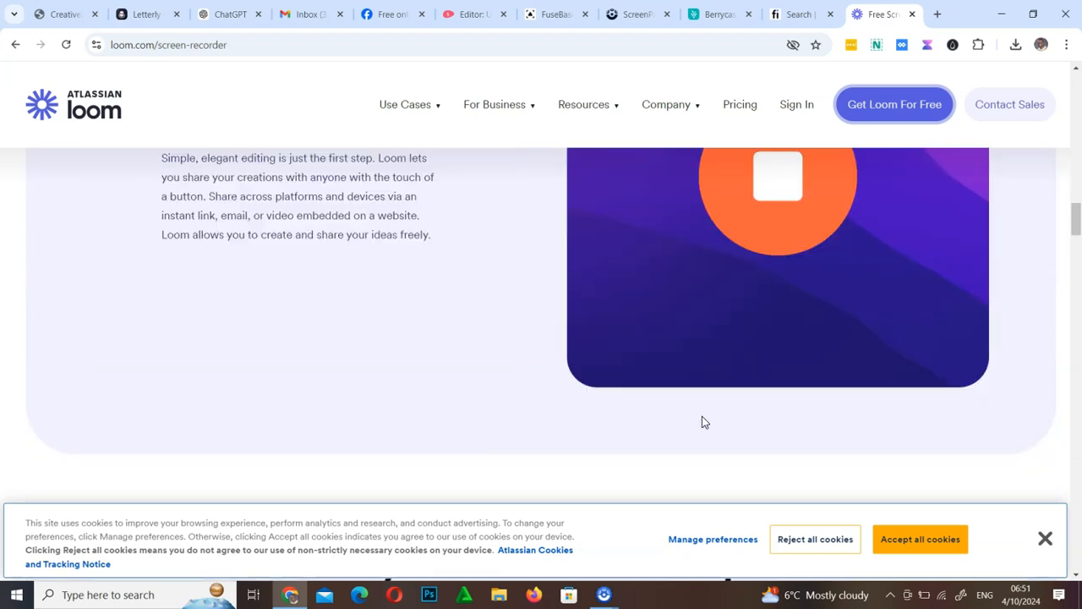
scroll(702, 422, "up", 15)
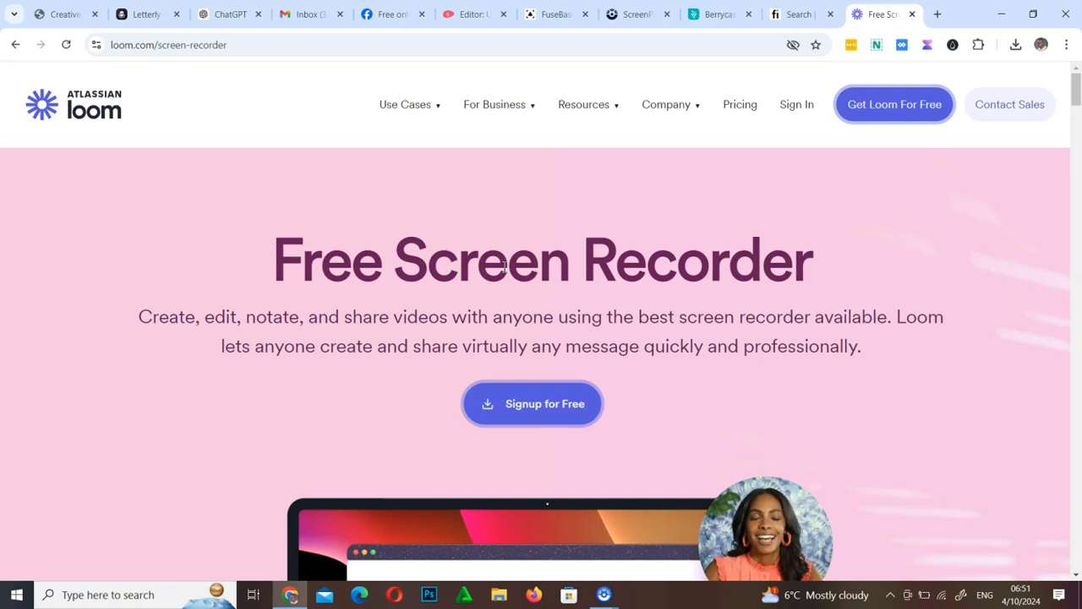
scroll(695, 269, "down", 4)
scroll(724, 346, "up", 4)
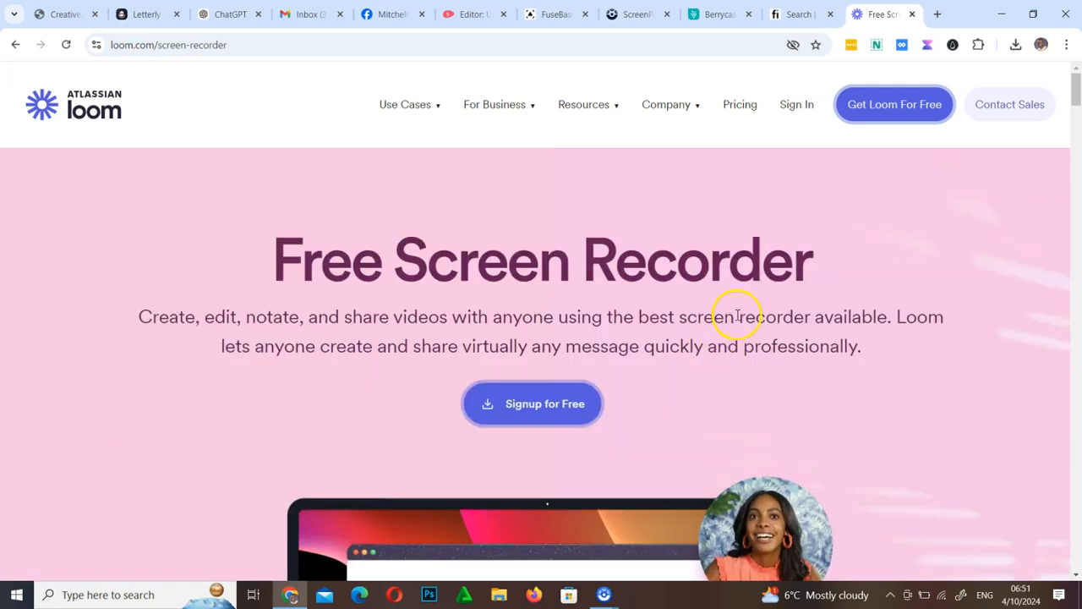